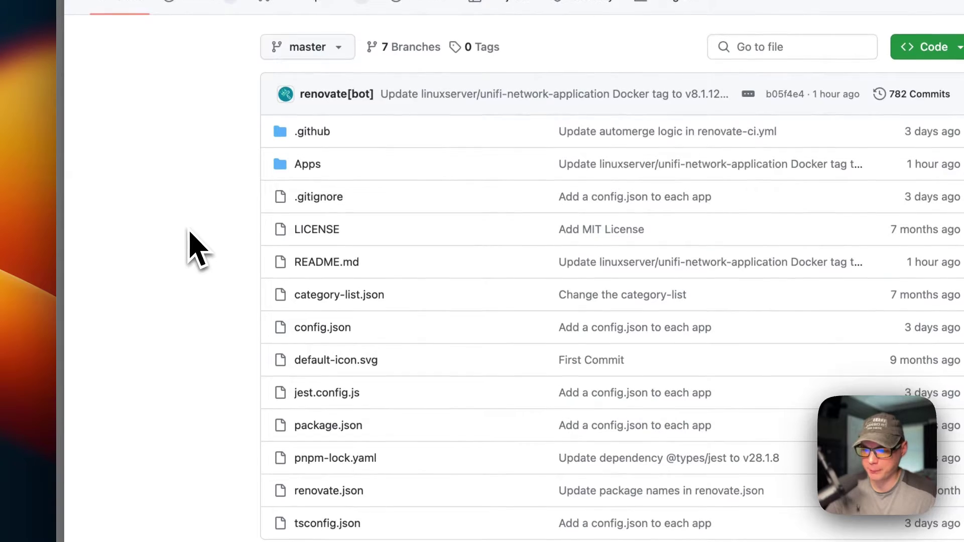
Copy the BigBear CasaOS App Store URL ending in master.zip from the README
scroll(209, 272, "down", 5)
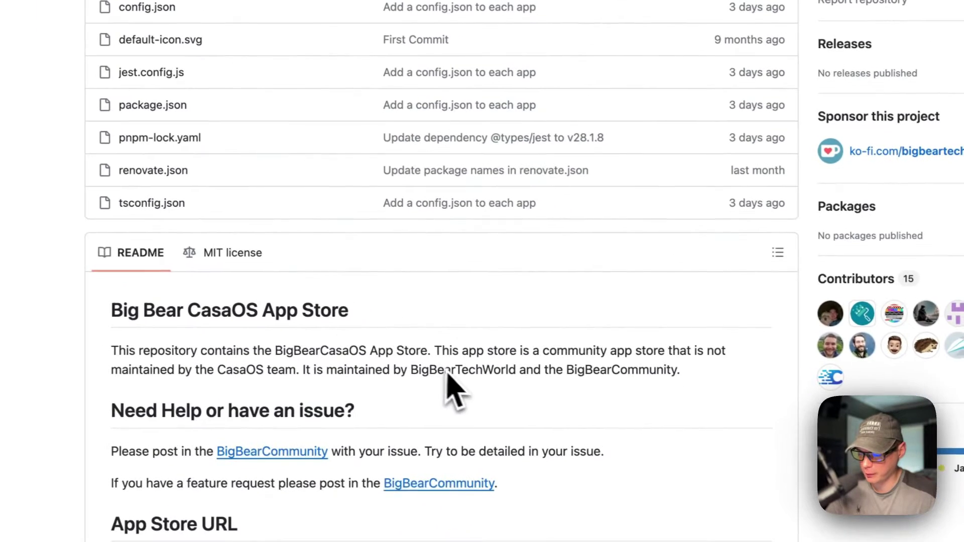
scroll(598, 394, "down", 5)
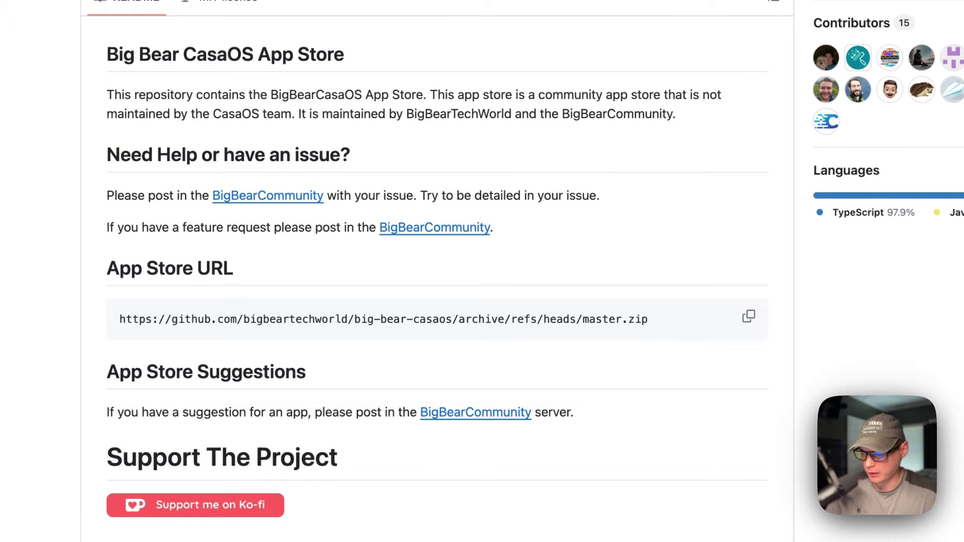
scroll(523, 271, "down", 2)
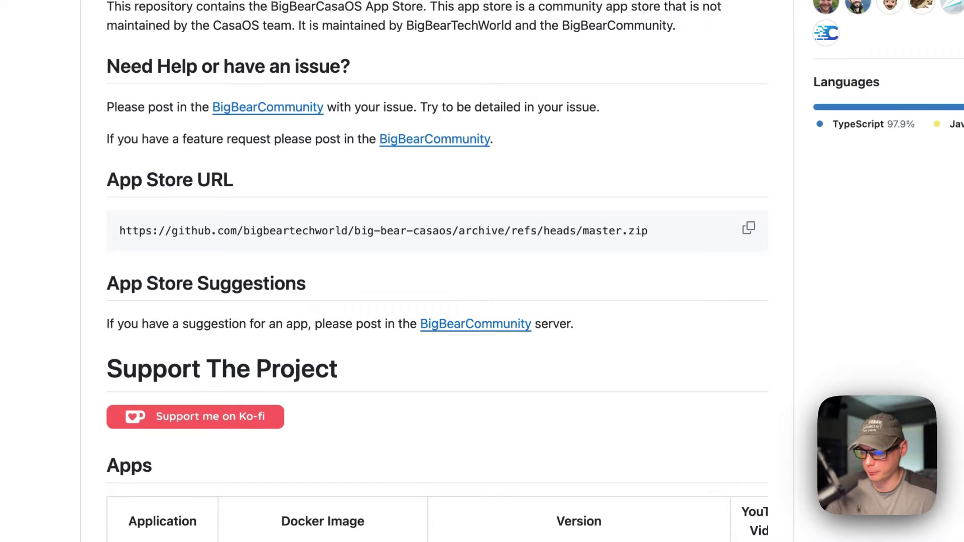
scroll(523, 271, "up", 1)
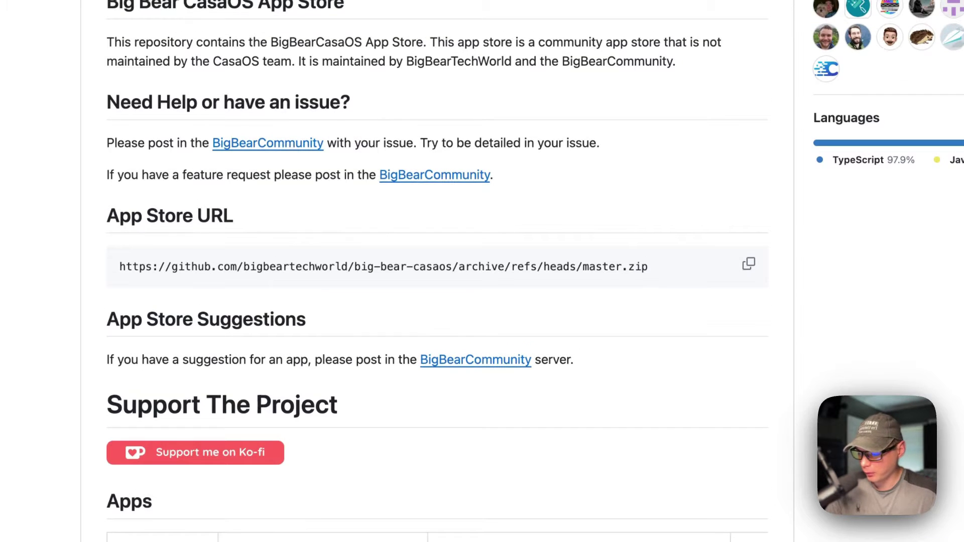
scroll(437, 271, "down", 20)
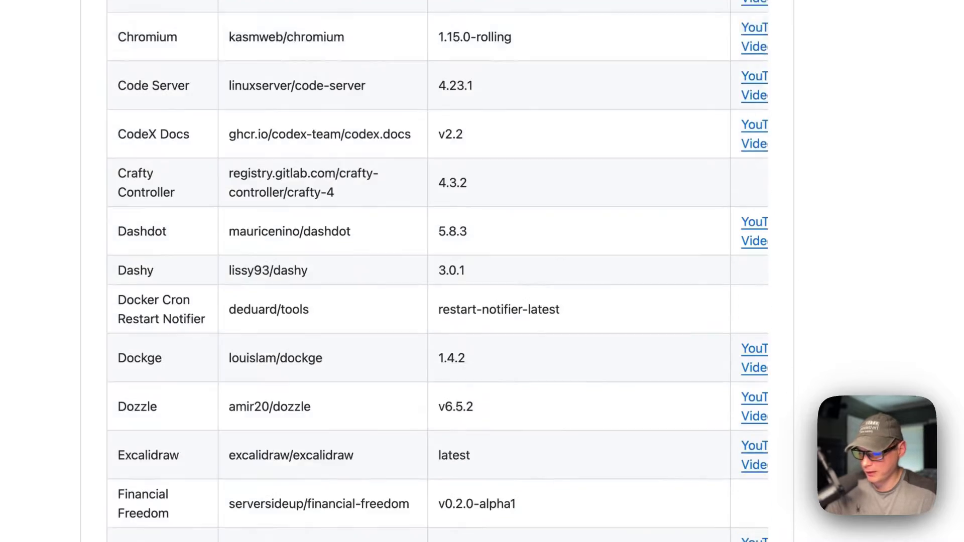
scroll(438, 271, "down", 20)
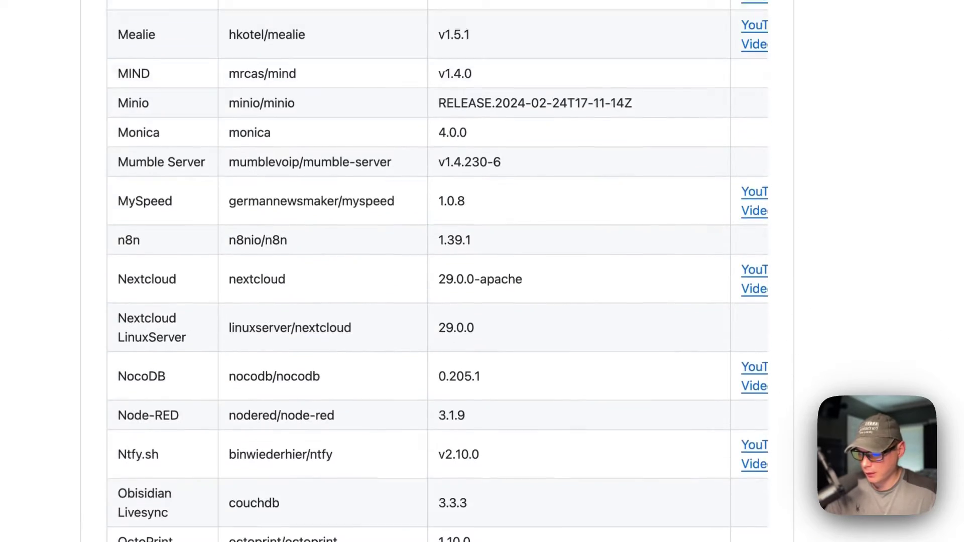
scroll(438, 272, "down", 20)
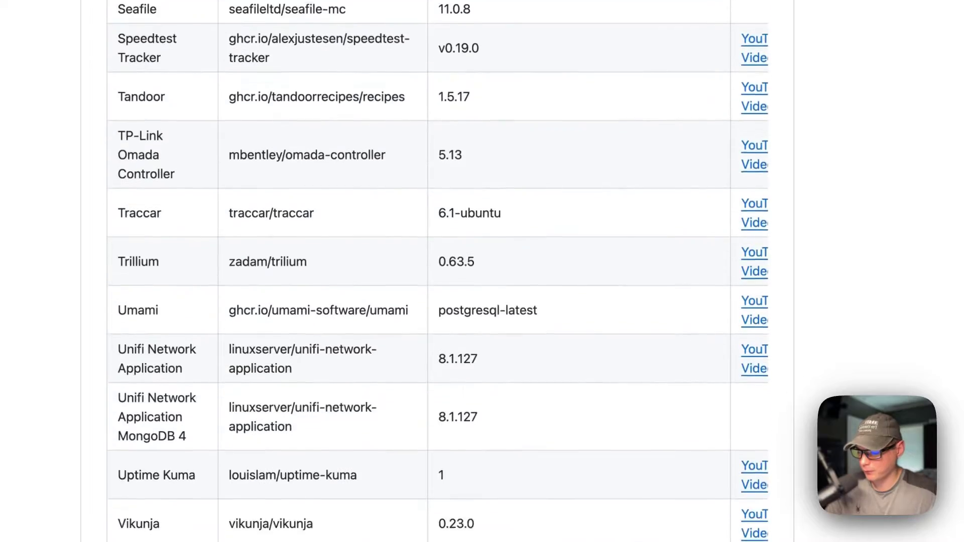
scroll(437, 272, "down", 12)
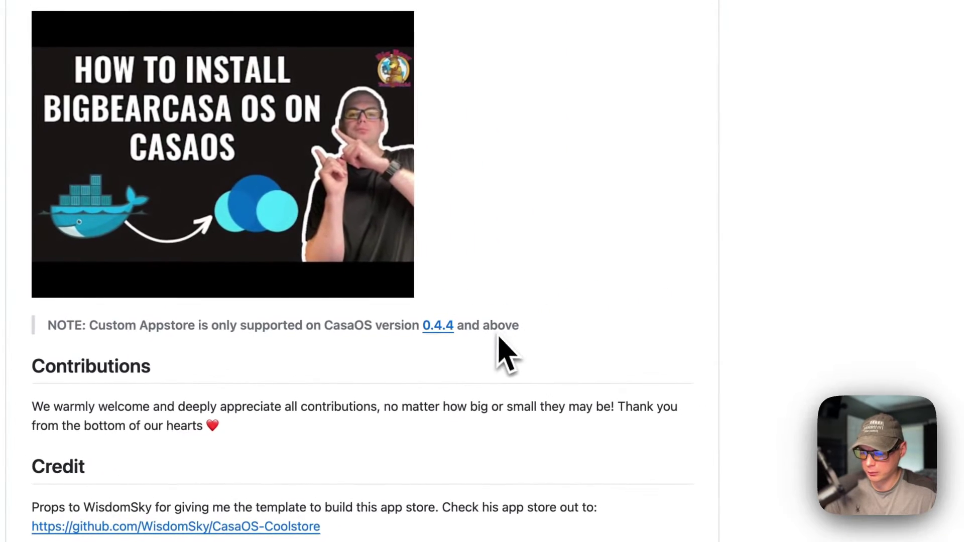
scroll(614, 258, "up", 20)
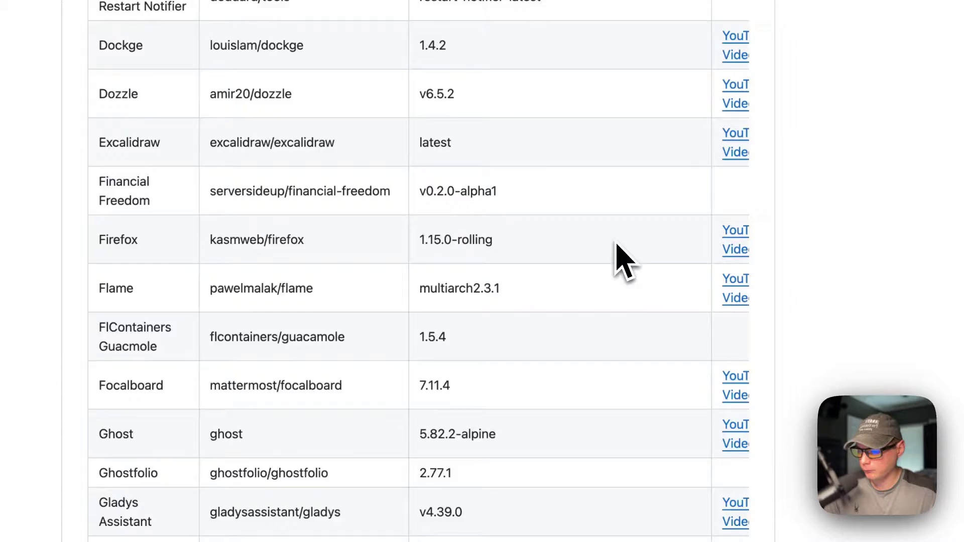
scroll(618, 246, "up", 20)
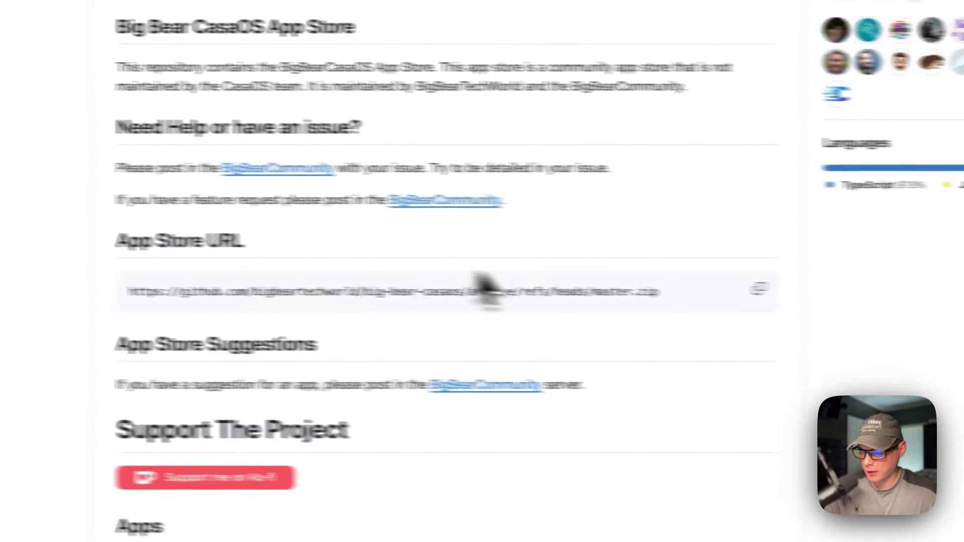
left_click(758, 290)
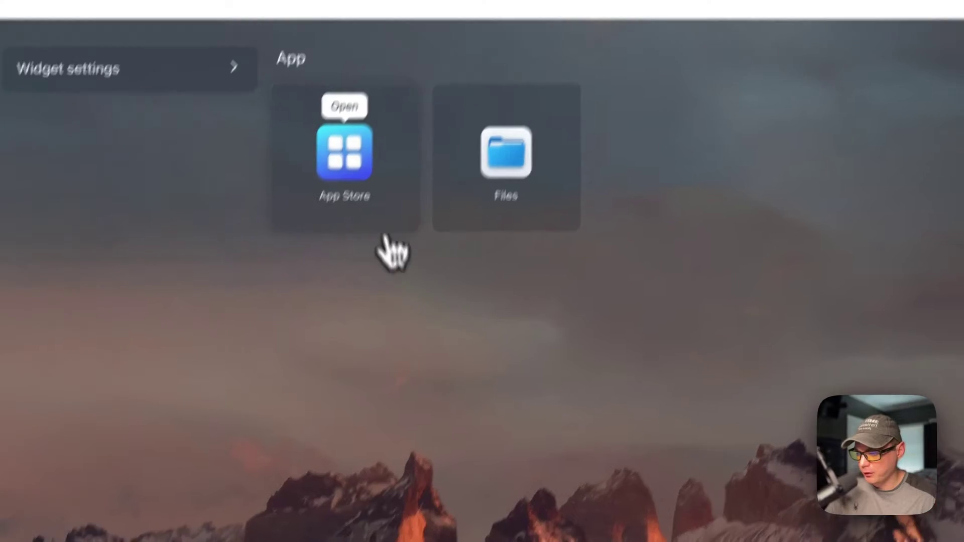
Paste the copied BigBear master.zip URL into the App Store's More apps field and add it
left_click(397, 186)
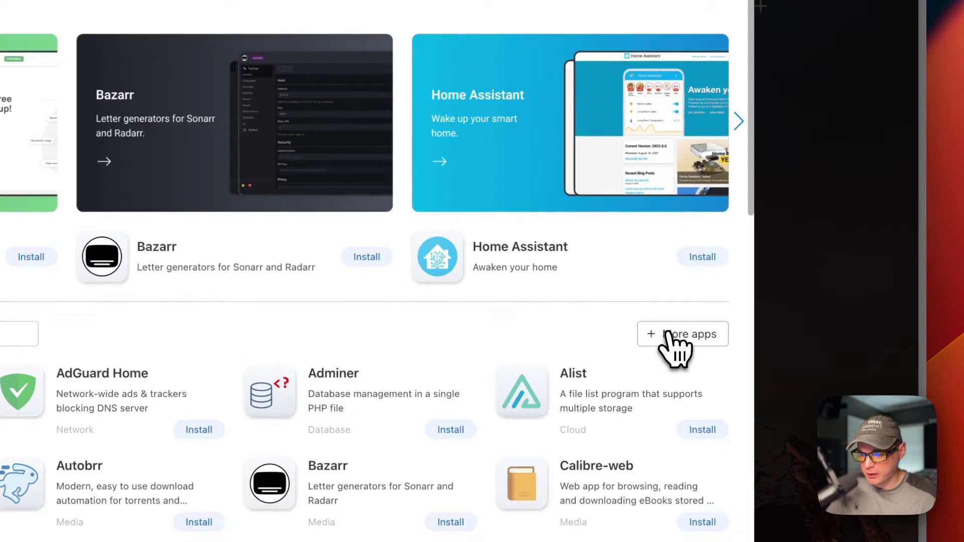
left_click(938, 455)
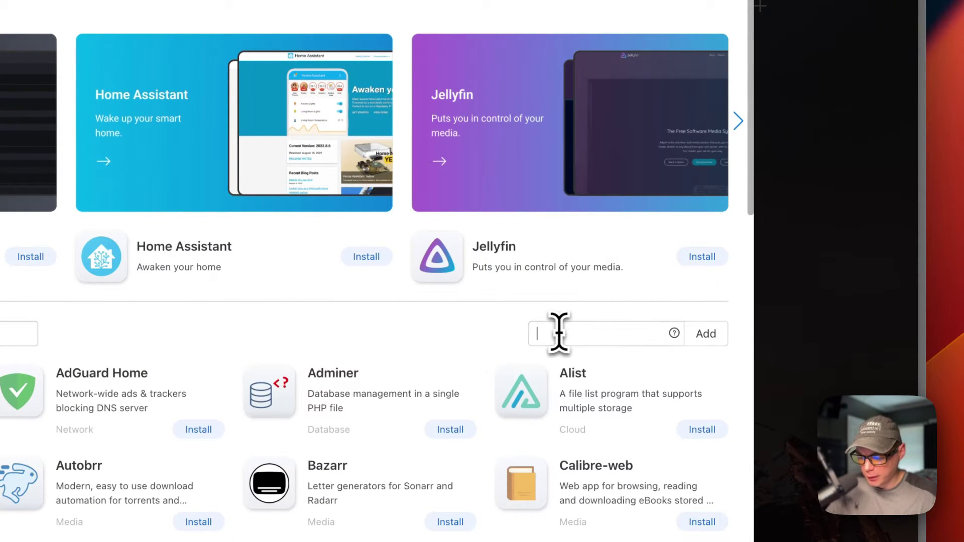
key("super+v")
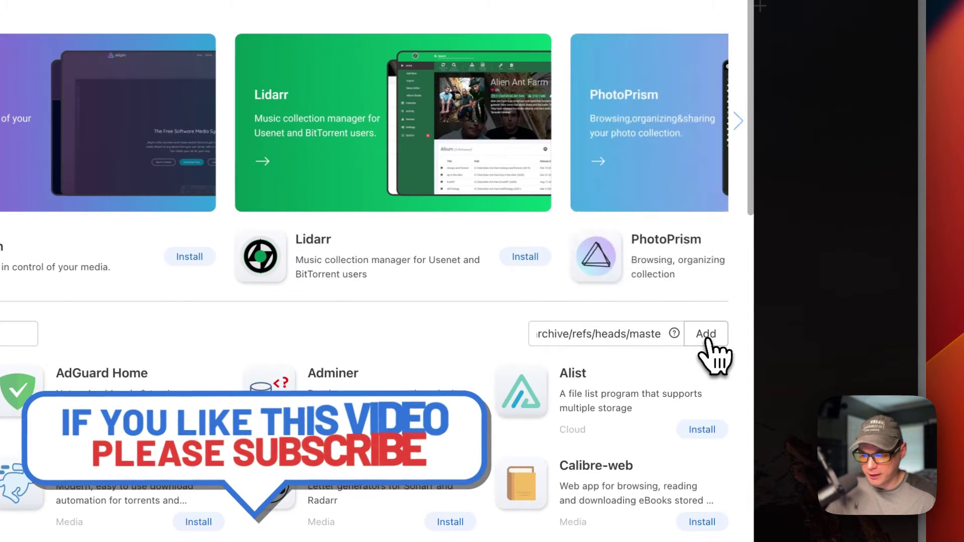
left_click(710, 337)
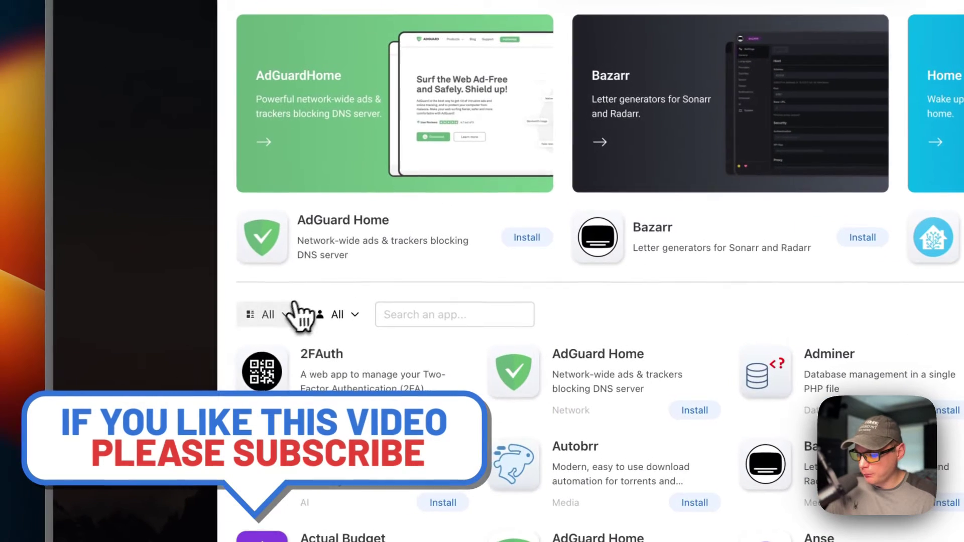
Reload CasaOS and filter the App Store to the BigBearCasaOS category's 102 apps
left_click(276, 317)
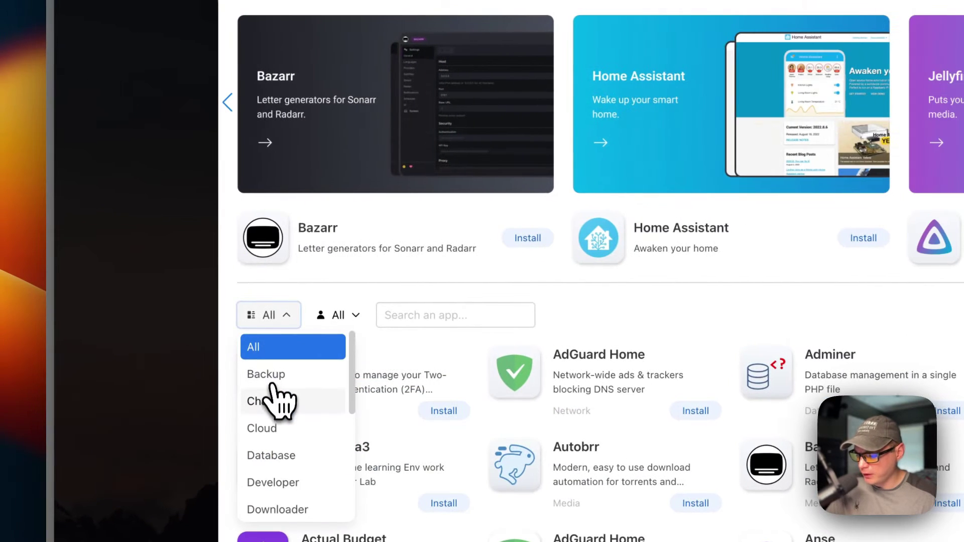
key("super+r")
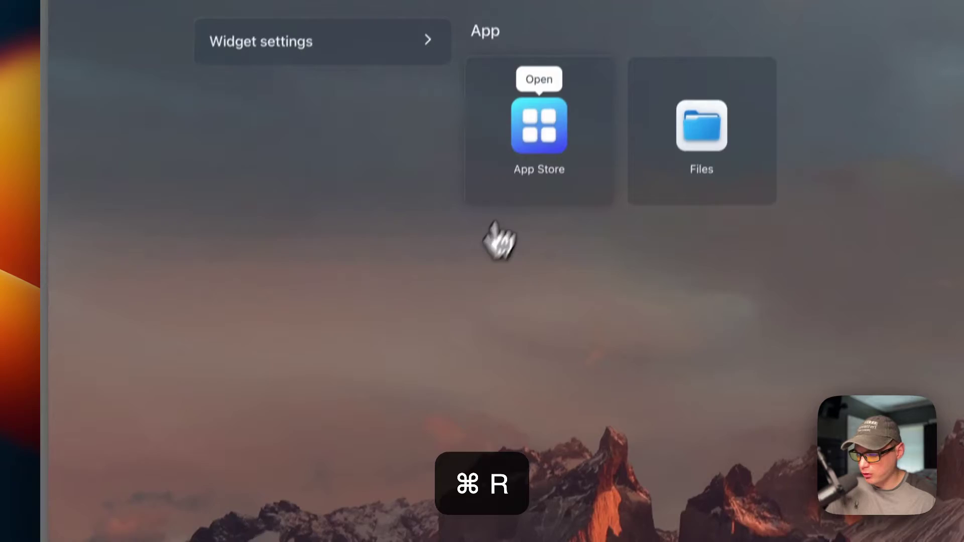
left_click(538, 169)
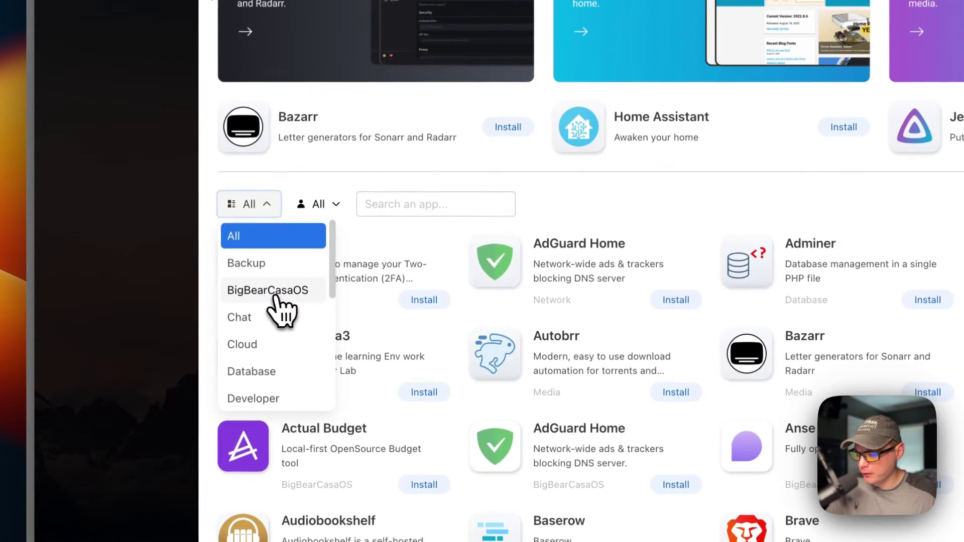
left_click(275, 292)
scroll(548, 342, "down", 15)
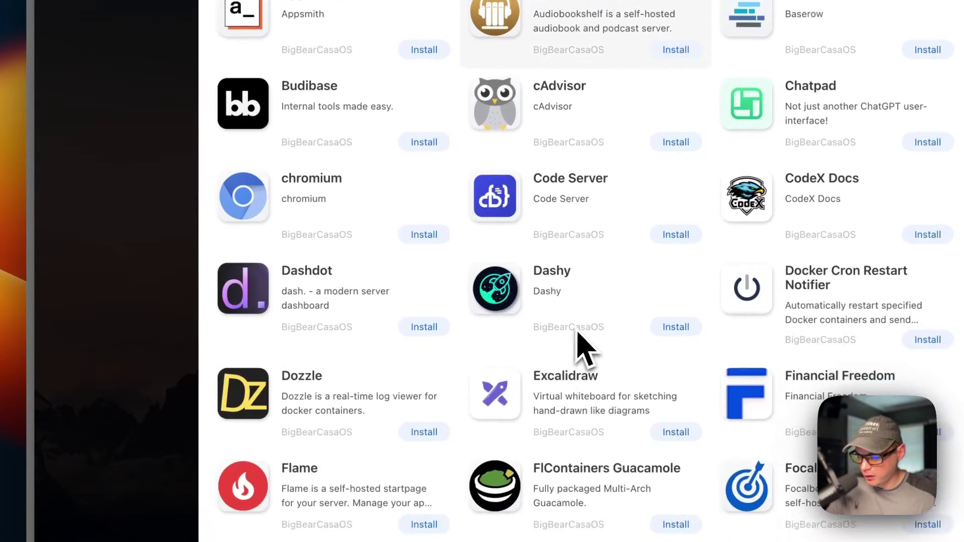
scroll(585, 312, "down", 1)
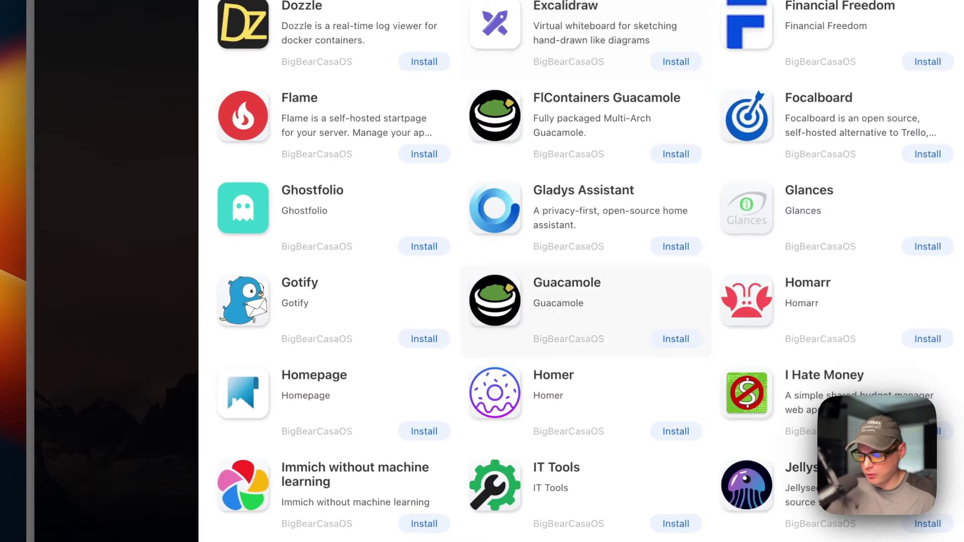
scroll(585, 345, "down", 10)
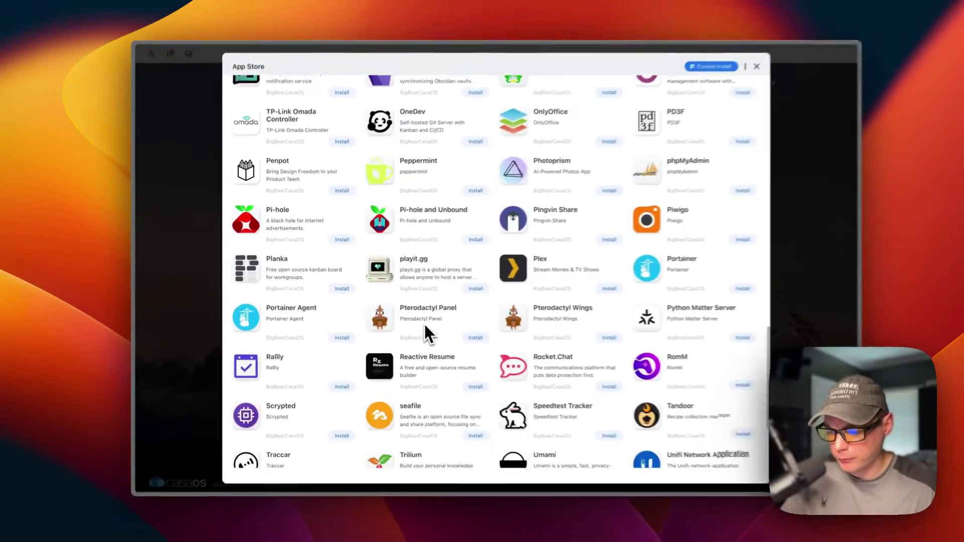
scroll(419, 323, "down", 3)
scroll(415, 323, "up", 20)
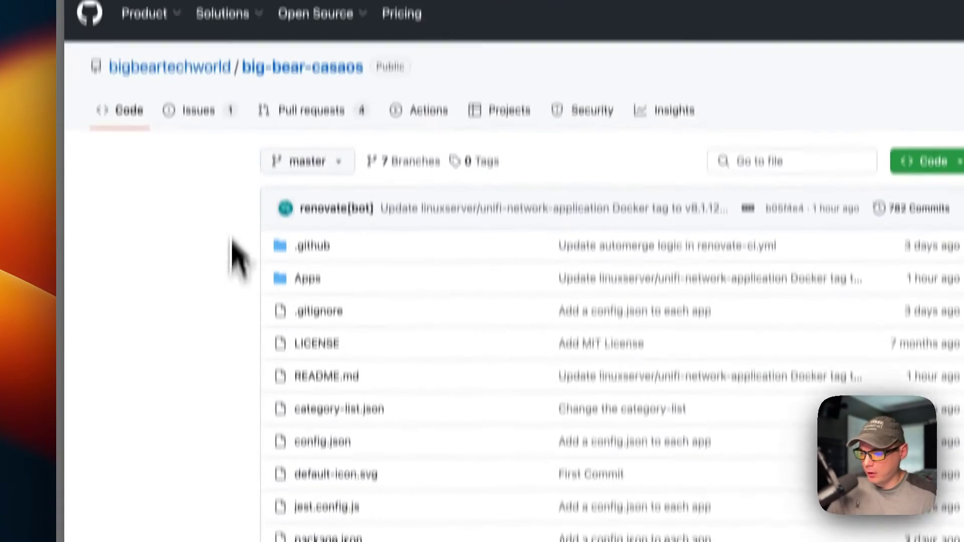
Follow the README's 'Need Help or have an issue?' link to the BigBearCommunity forum
scroll(226, 252, "down", 5)
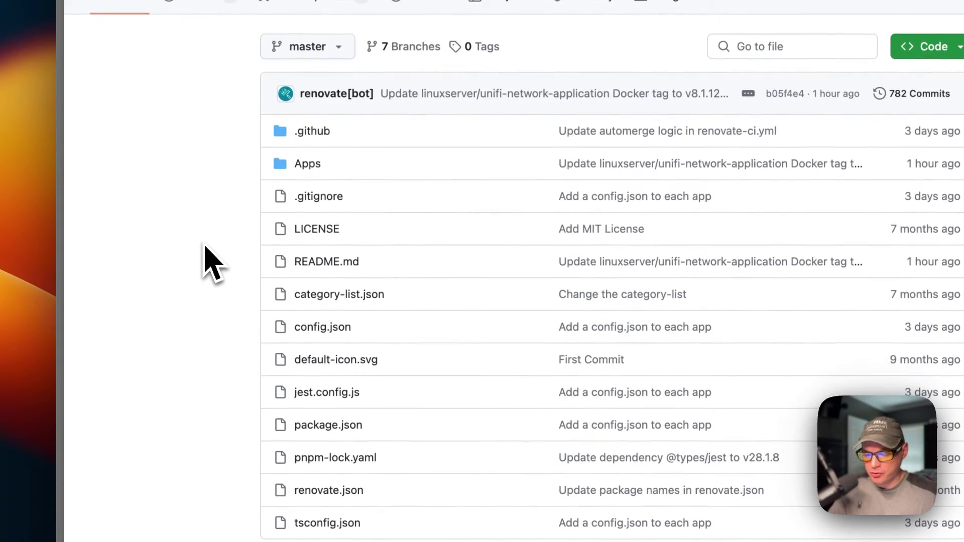
scroll(211, 261, "down", 7)
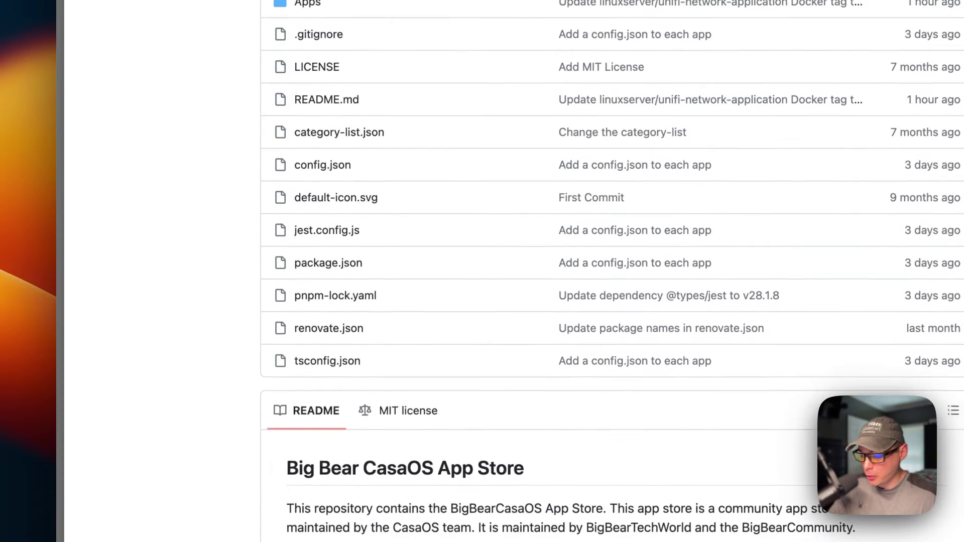
scroll(612, 271, "down", 4)
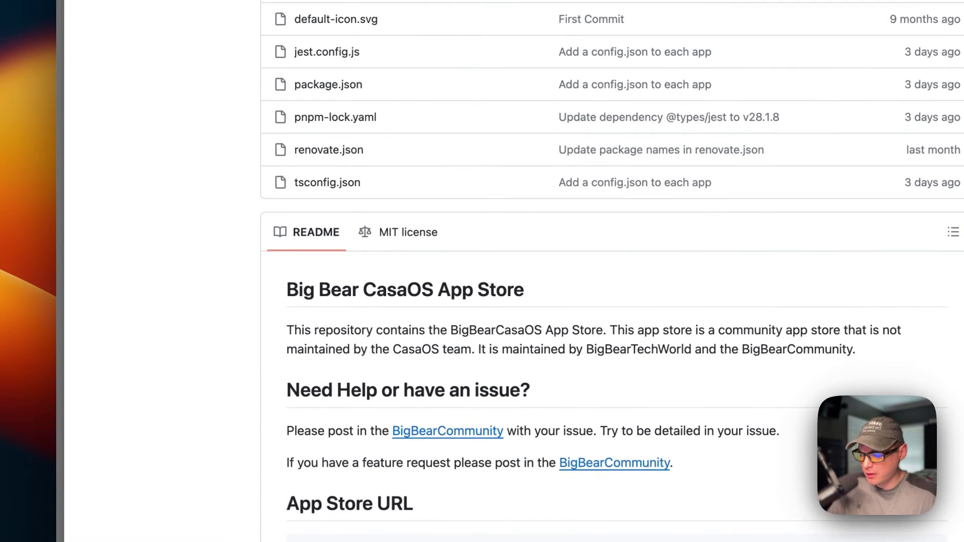
scroll(231, 316, "down", 10)
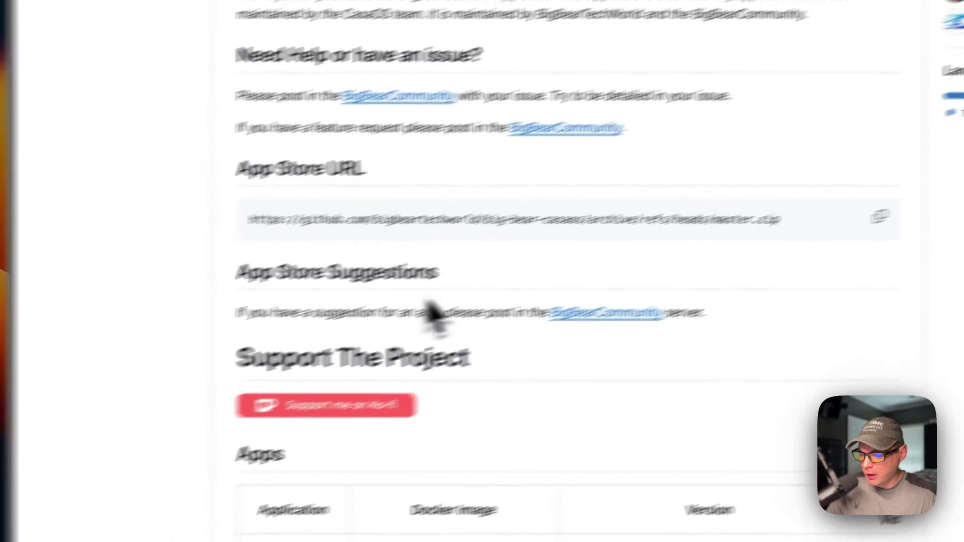
left_click(415, 372)
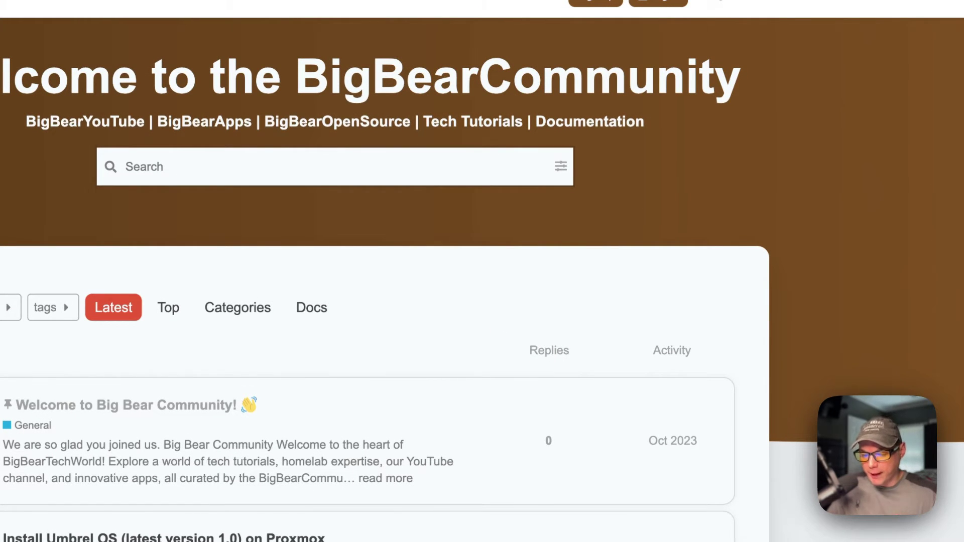
Scroll the forum's latest topics, then scroll to the big-bear-casaos README on GitHub
scroll(384, 279, "down", 3)
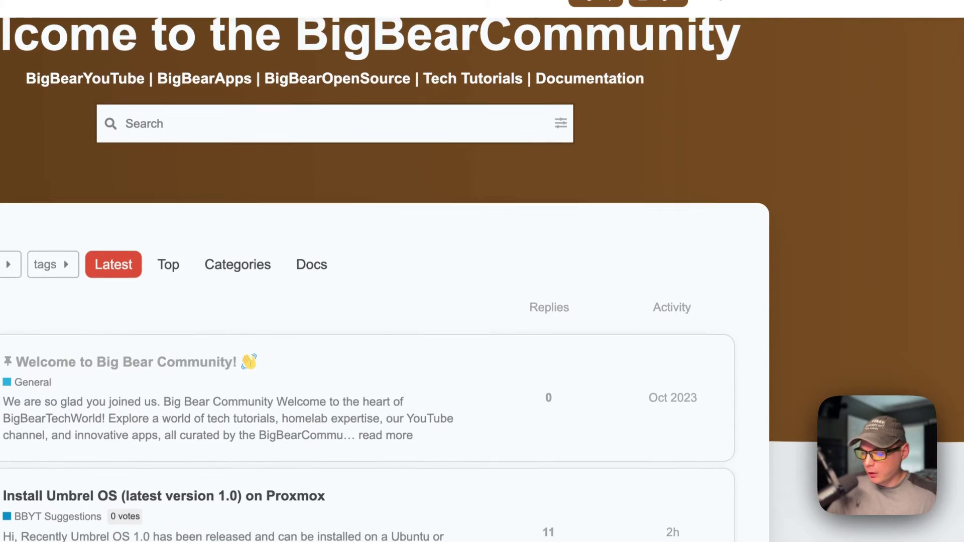
scroll(422, 262, "up", 1)
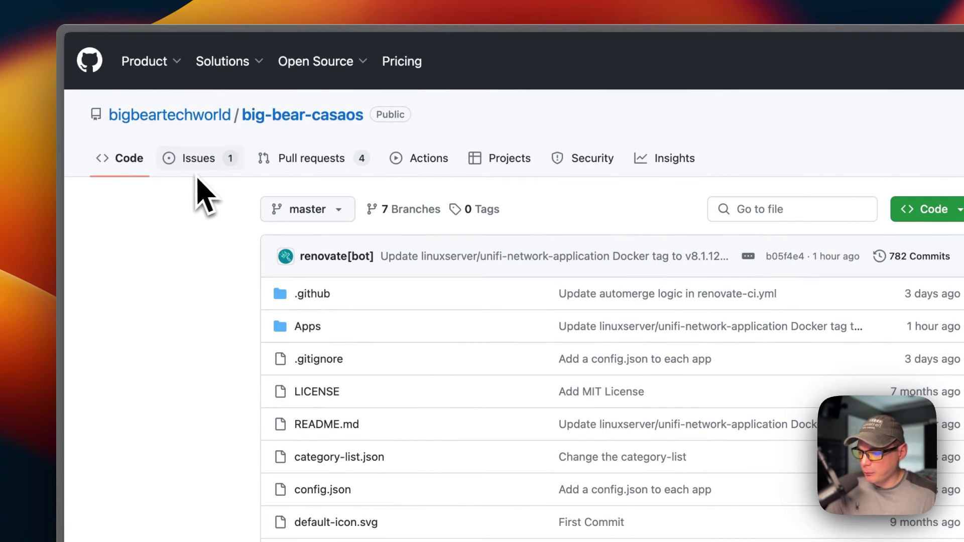
scroll(200, 333, "down", 10)
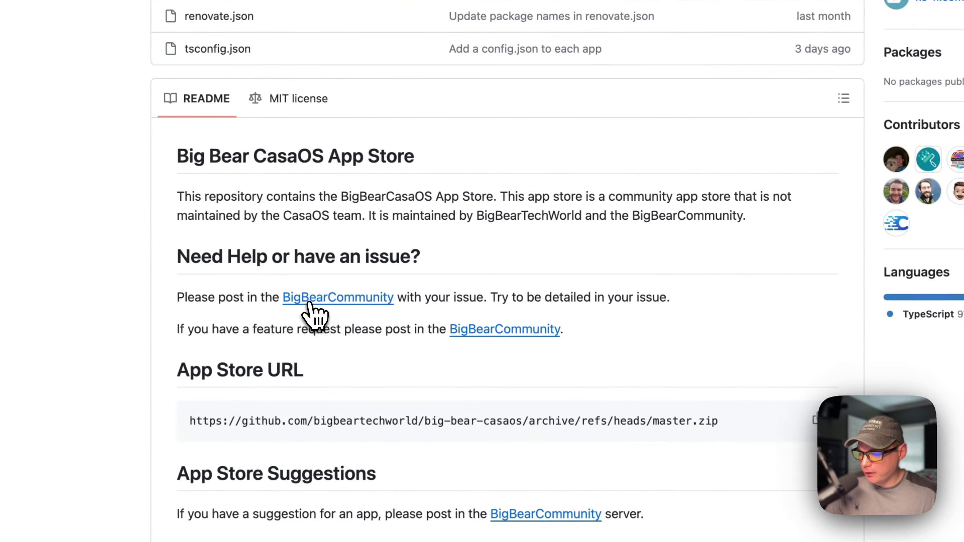
Open the BigBearCasaOS category page on the BigBearCommunity forum from the README link
left_click(308, 304)
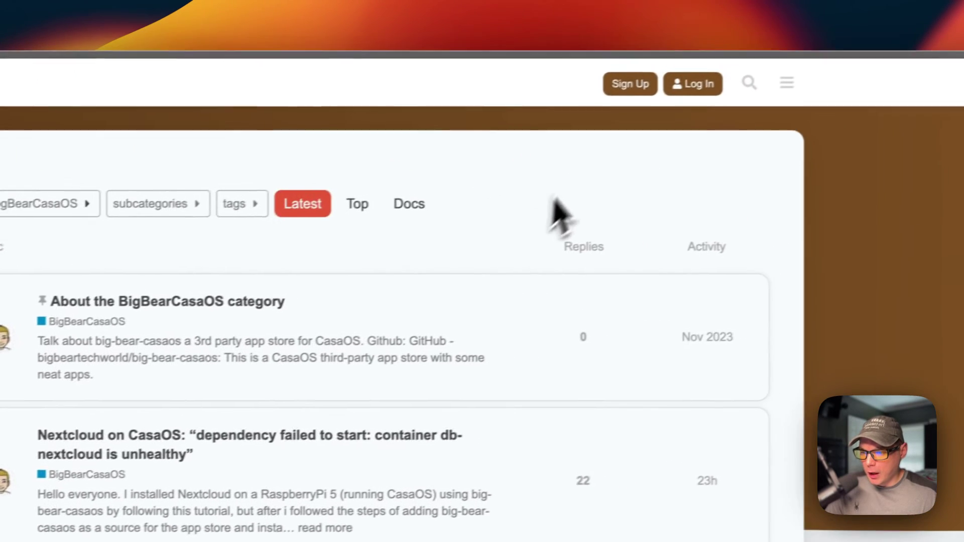